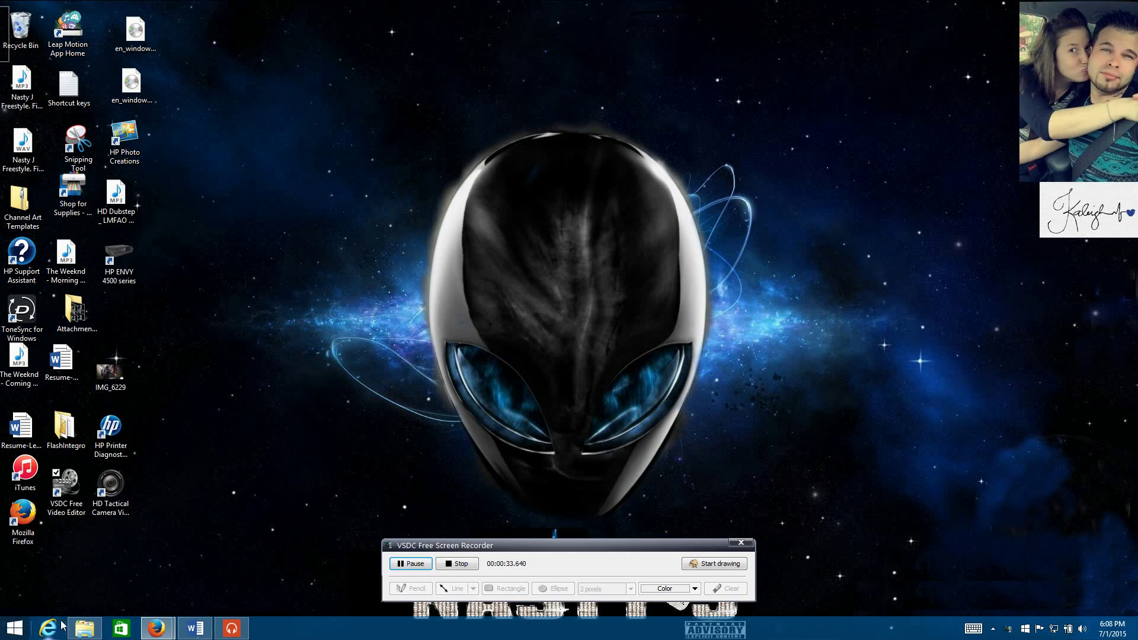
- Open a new File Explorer window from the Start quick menu and show the personal user folder
{"action": "right_click", "coordinate": [20, 626]}
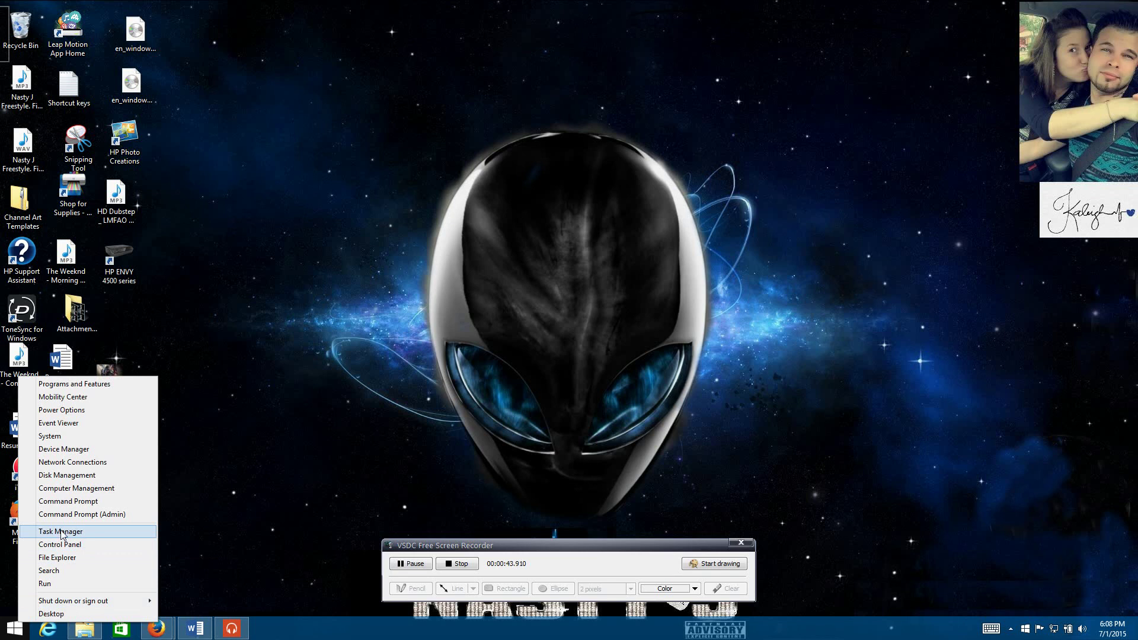
{"action": "left_click", "coordinate": [64, 561]}
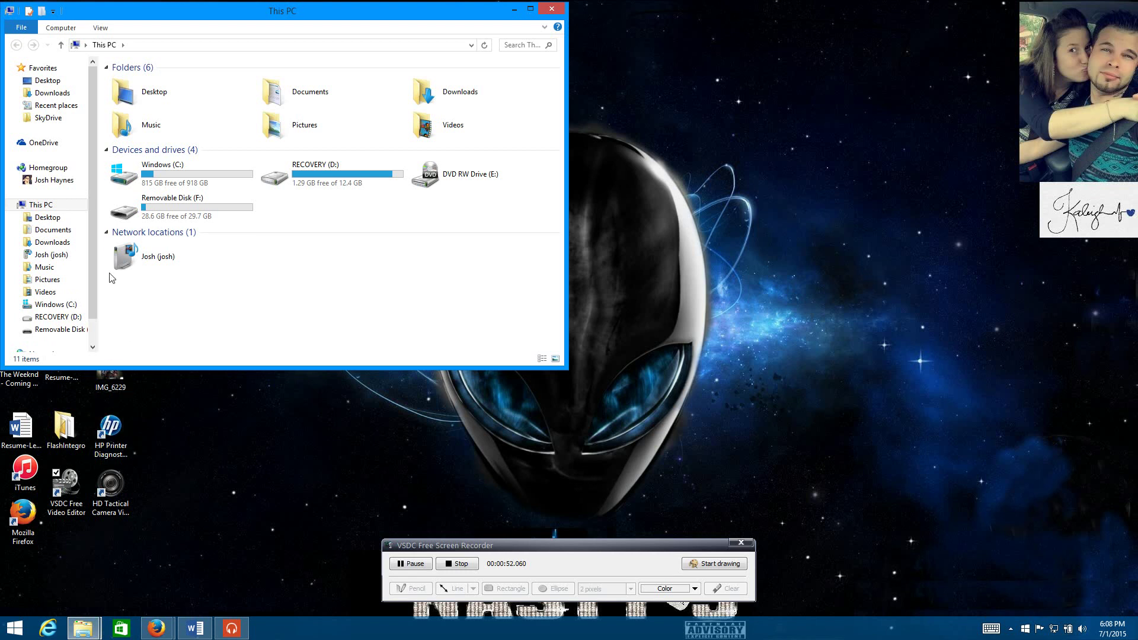
{"action": "left_click", "coordinate": [54, 255]}
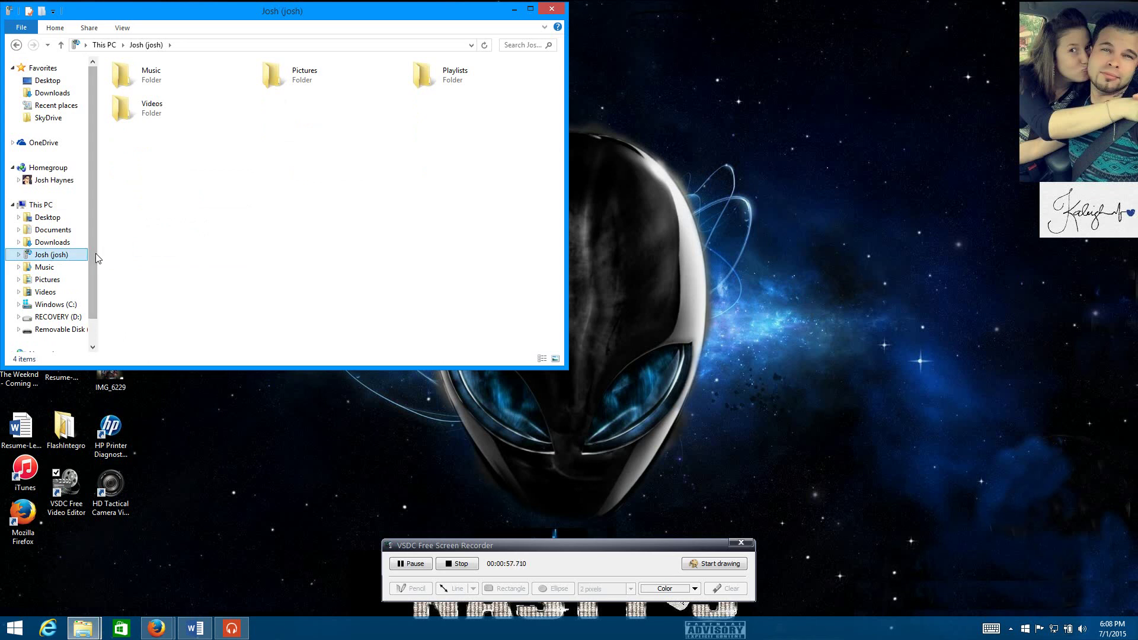
{"action": "left_click_drag", "start_coordinate": [94, 254], "coordinate": [91, 278]}
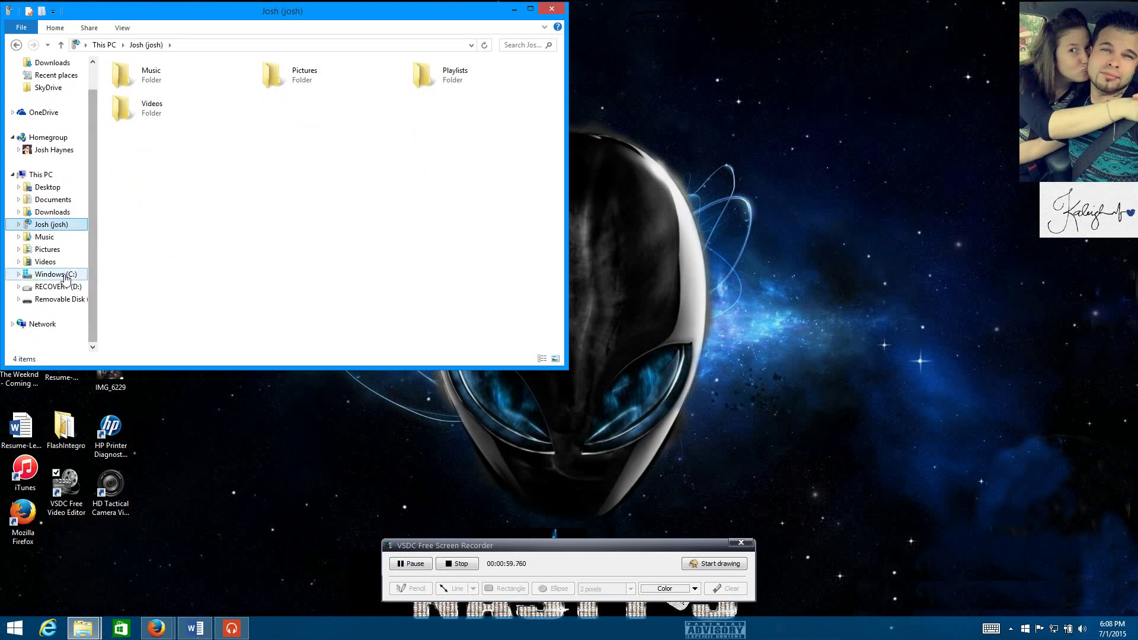
- Browse Windows (C:) > Program Files > iTunes, check the iTunes.Resources context menu, then go back
{"action": "left_click", "coordinate": [67, 276]}
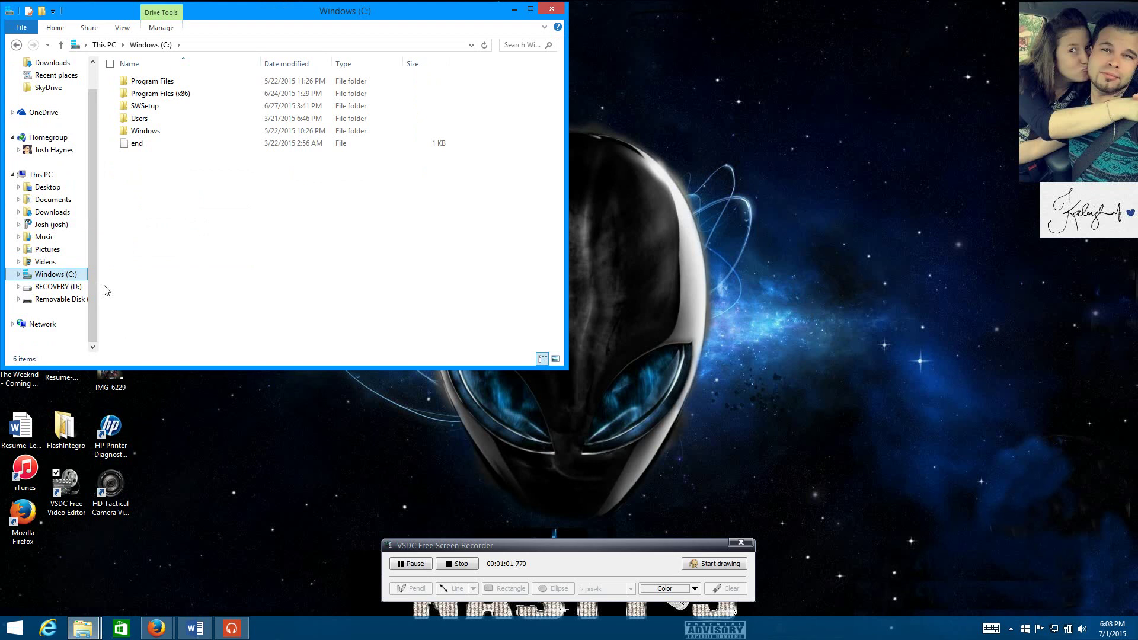
{"action": "double_click", "coordinate": [154, 83]}
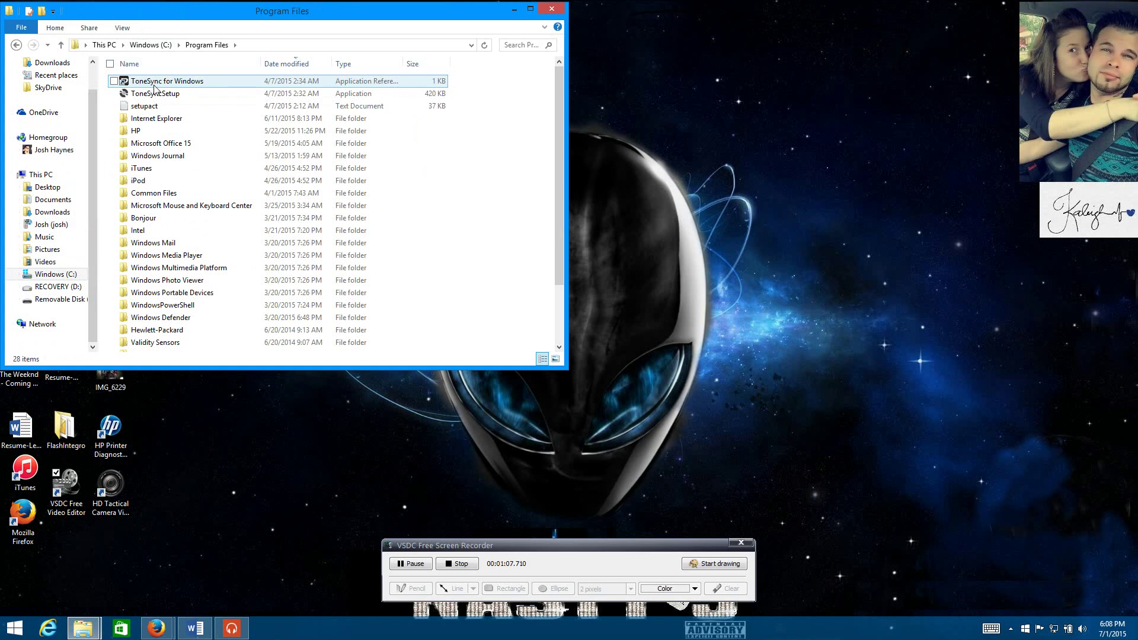
{"action": "double_click", "coordinate": [147, 169]}
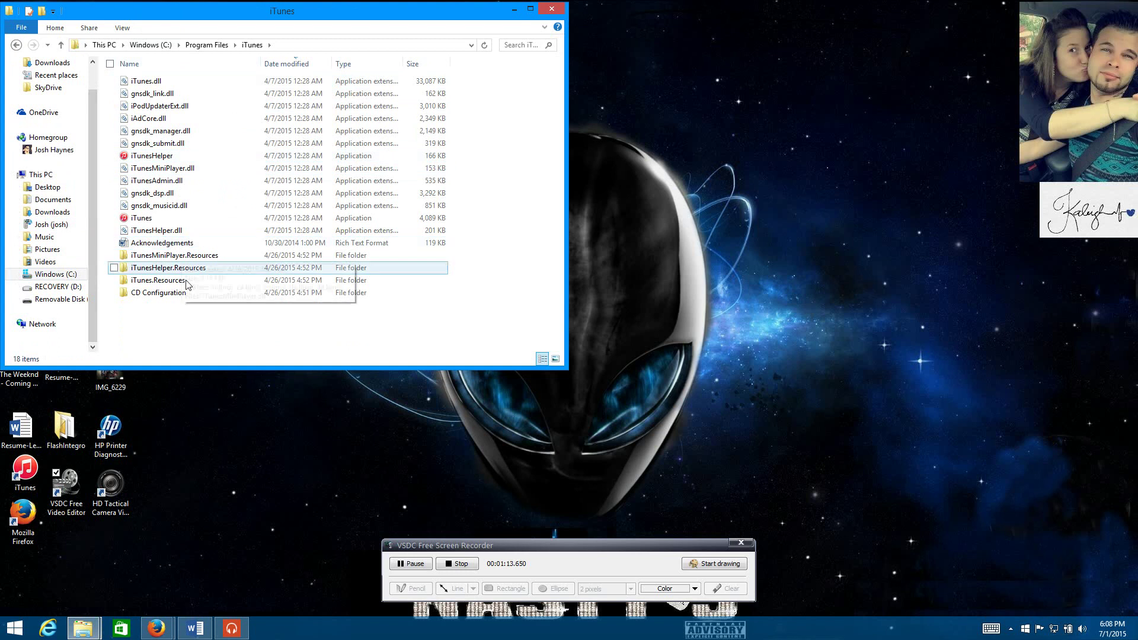
{"action": "right_click", "coordinate": [144, 284]}
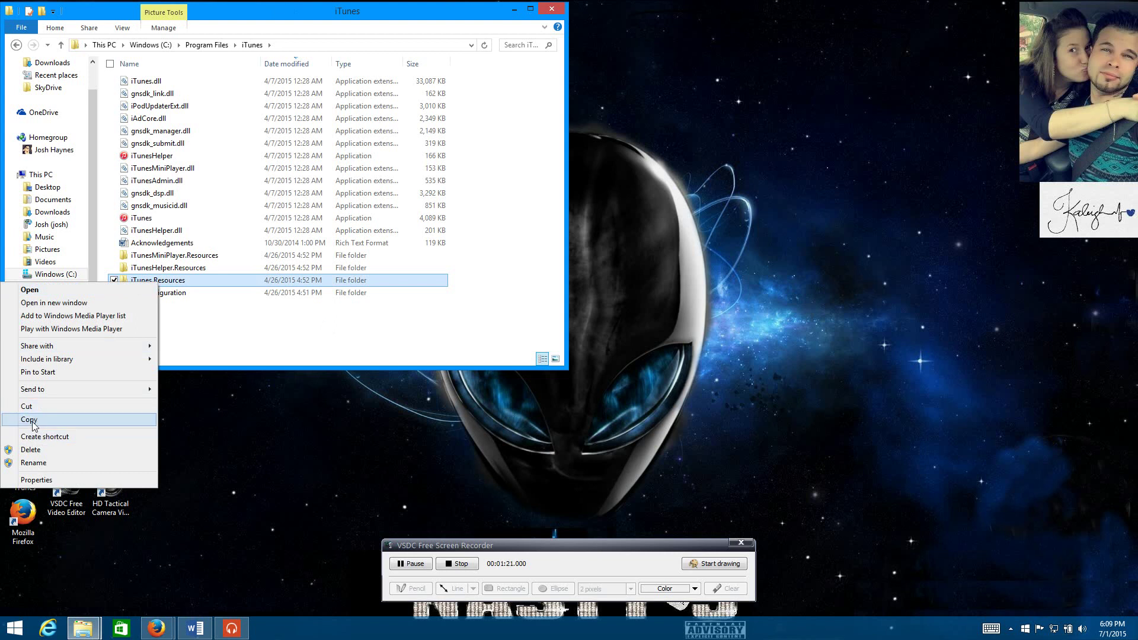
{"action": "left_click", "coordinate": [17, 44]}
- Return to the C: drive and open the iTunes folder in Program Files (x86)
{"action": "left_click", "coordinate": [16, 45]}
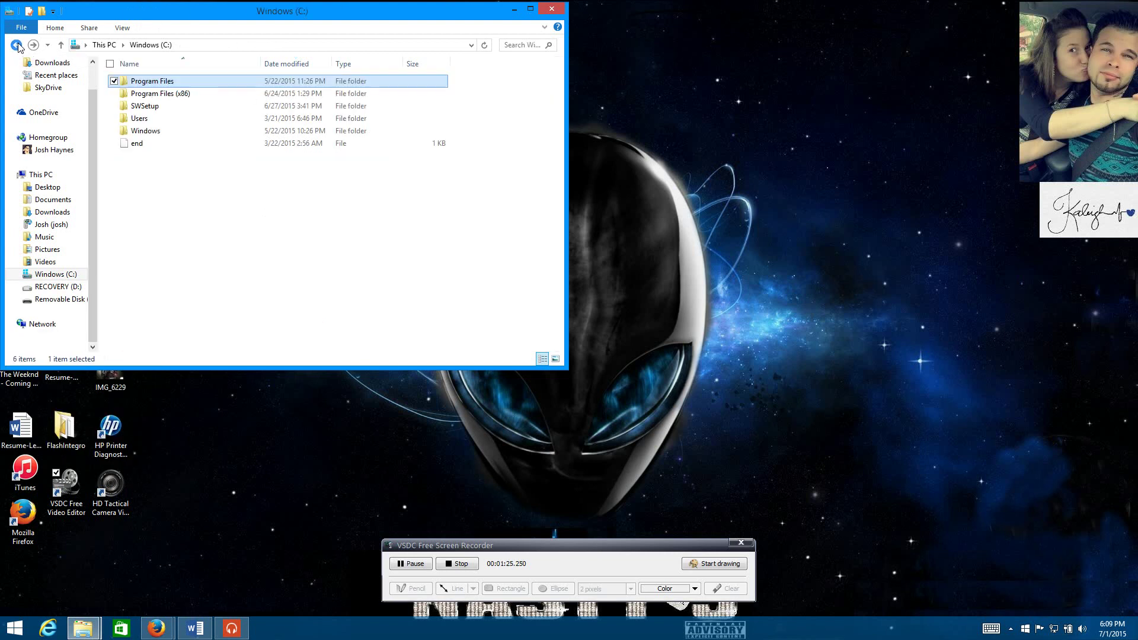
{"action": "double_click", "coordinate": [153, 94]}
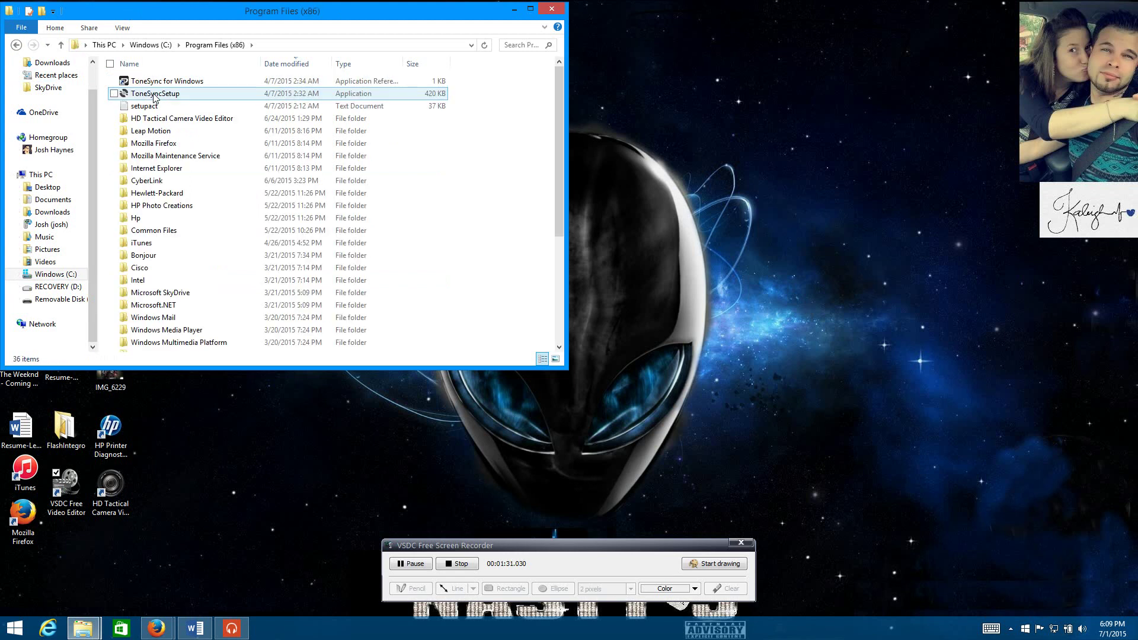
{"action": "double_click", "coordinate": [140, 245]}
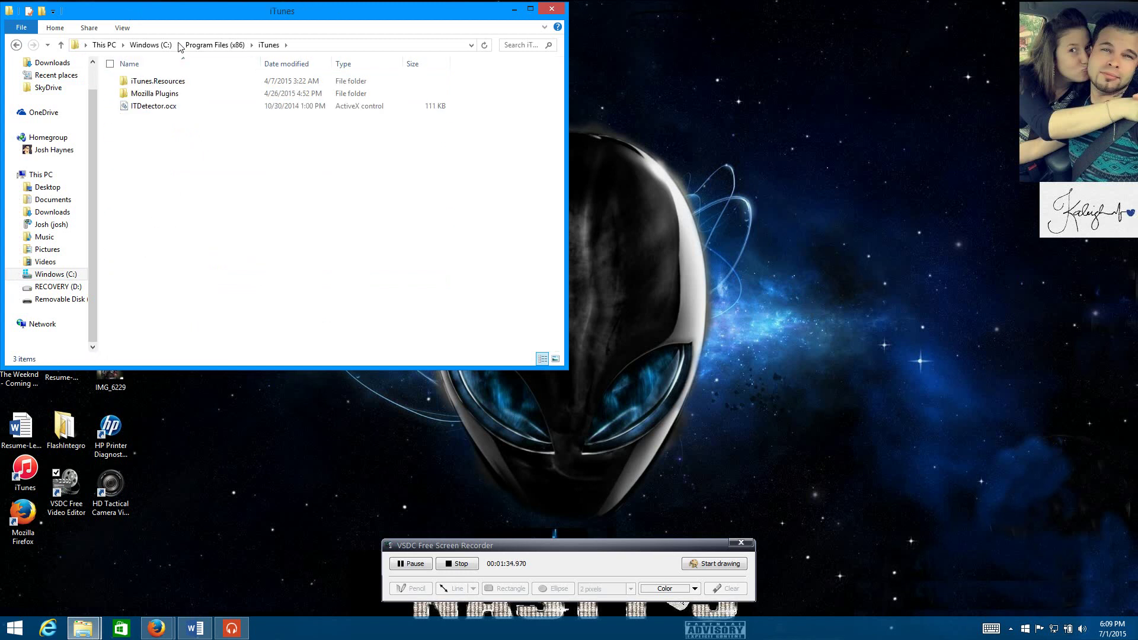
- Bring up context menus for iTunes.Resources and the folder's empty space to look for Paste
{"action": "right_click", "coordinate": [162, 85]}
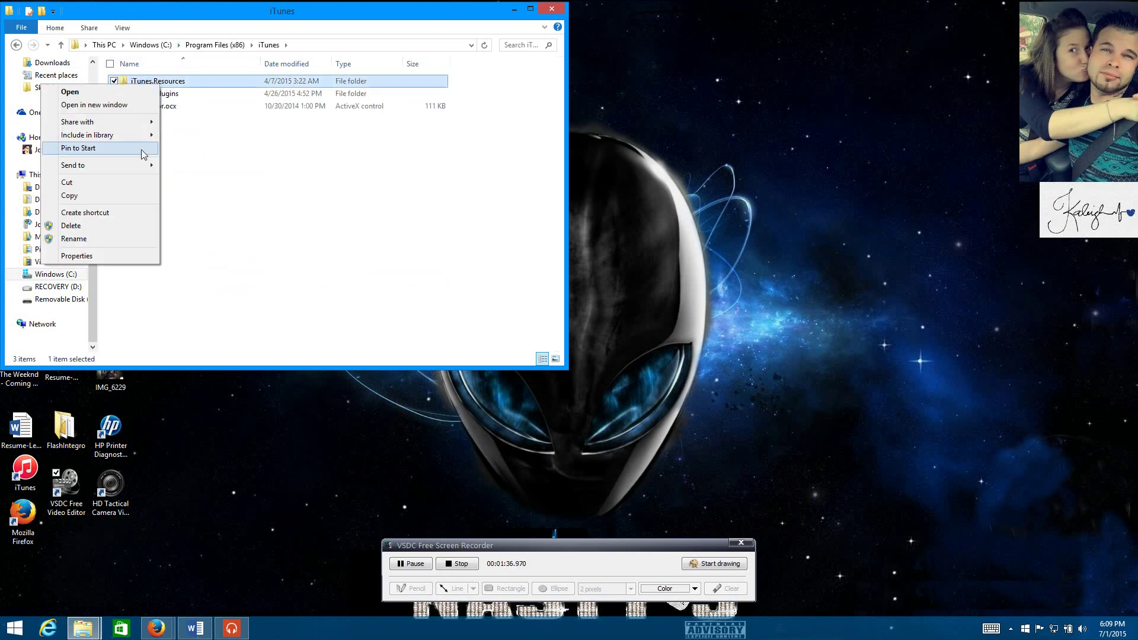
{"action": "right_click", "coordinate": [168, 133]}
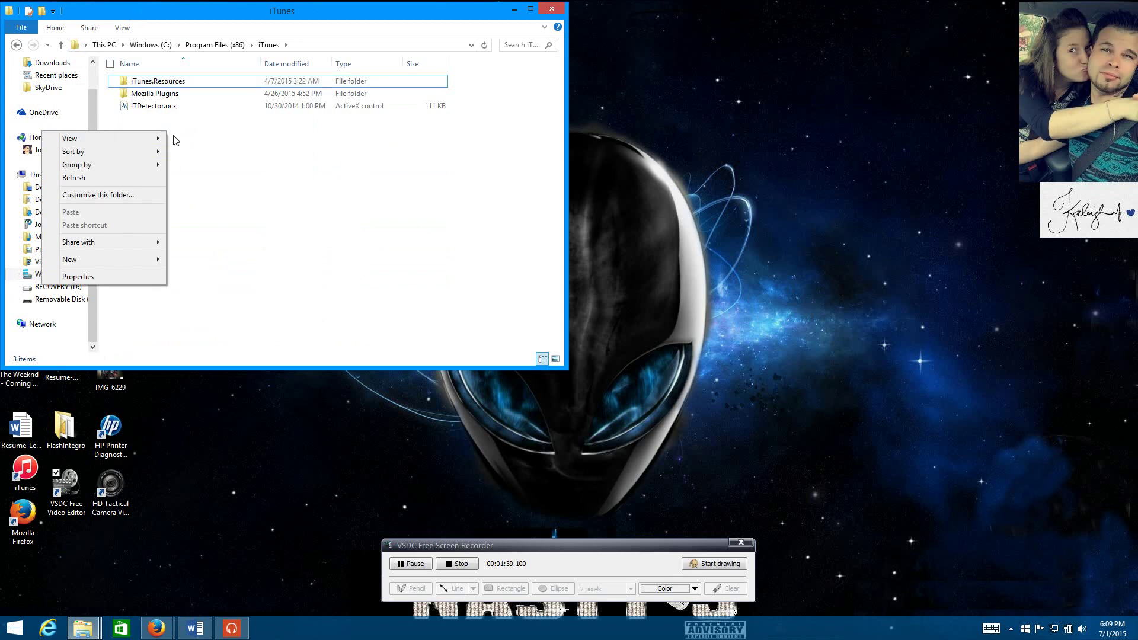
{"action": "left_click", "coordinate": [176, 139]}
{"action": "right_click", "coordinate": [178, 134]}
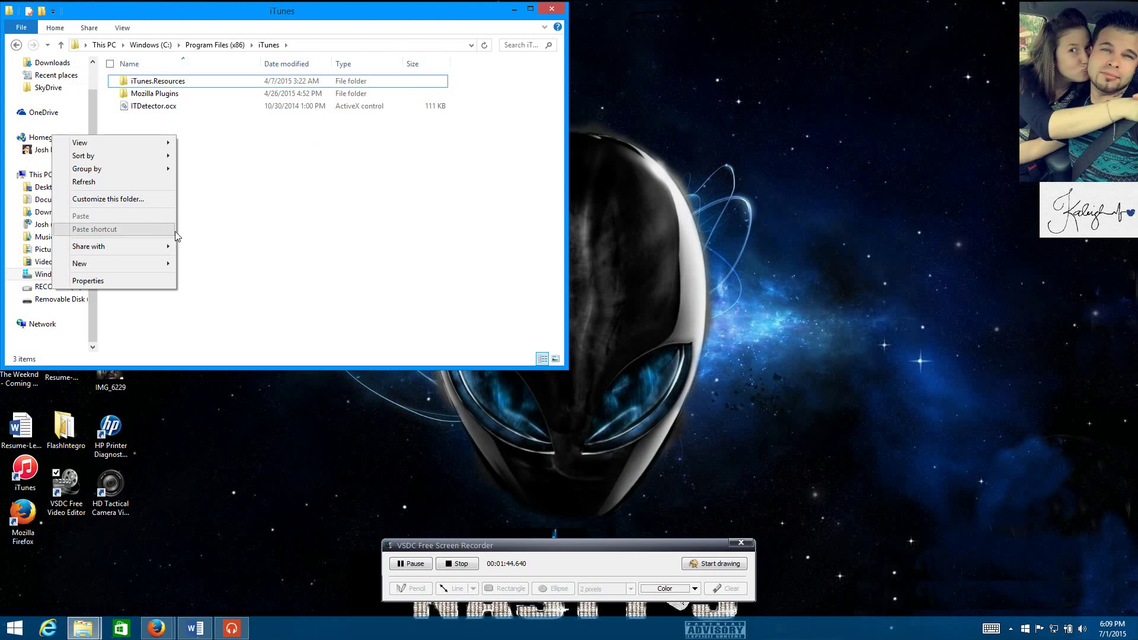
{"action": "left_click", "coordinate": [513, 10]}
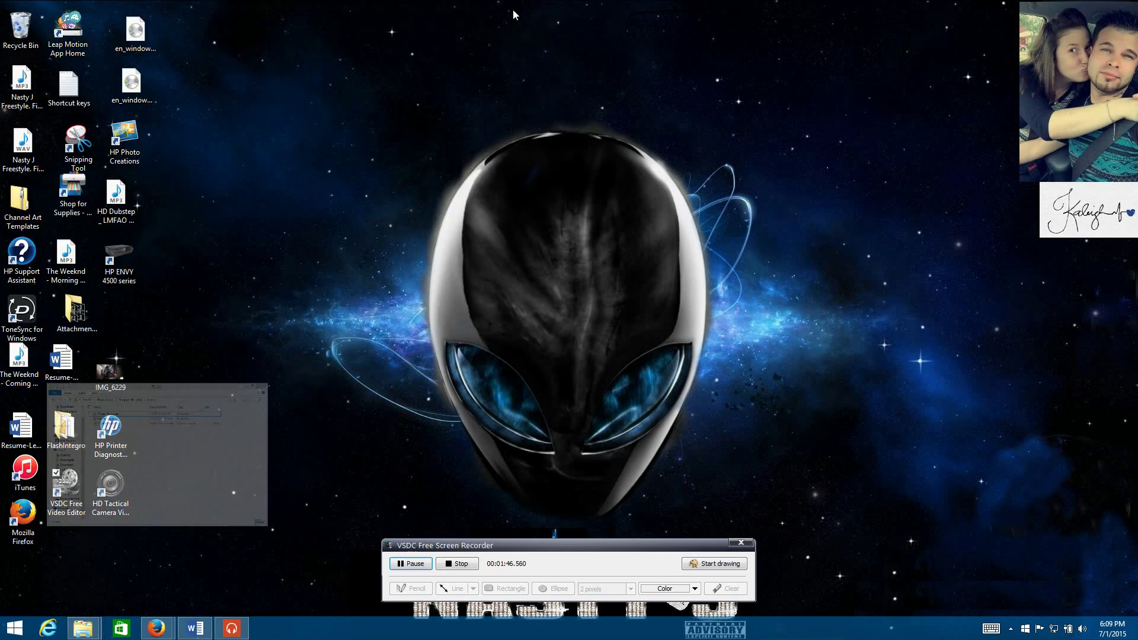